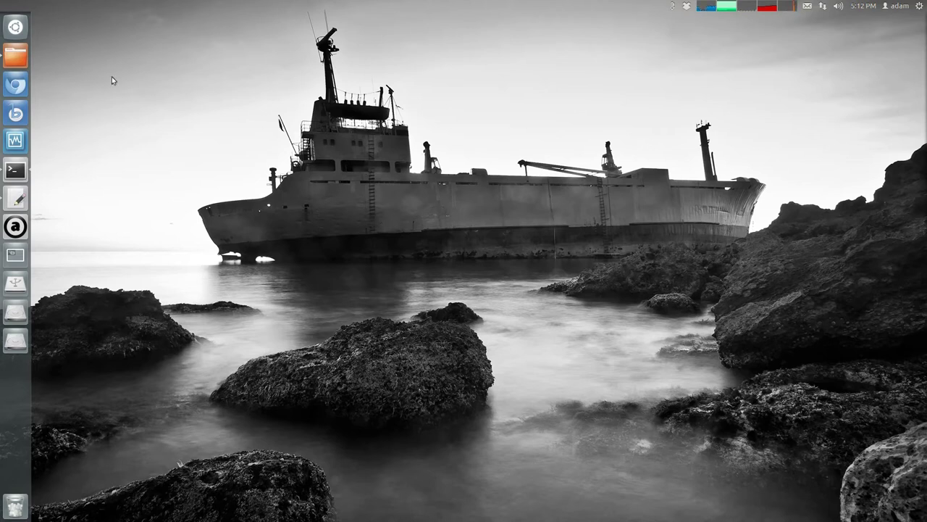
Check the system monitor's CPU and memory readings and the Bluetooth status options, then dismiss them.
{"action": "left_click", "coordinate": [739, 10]}
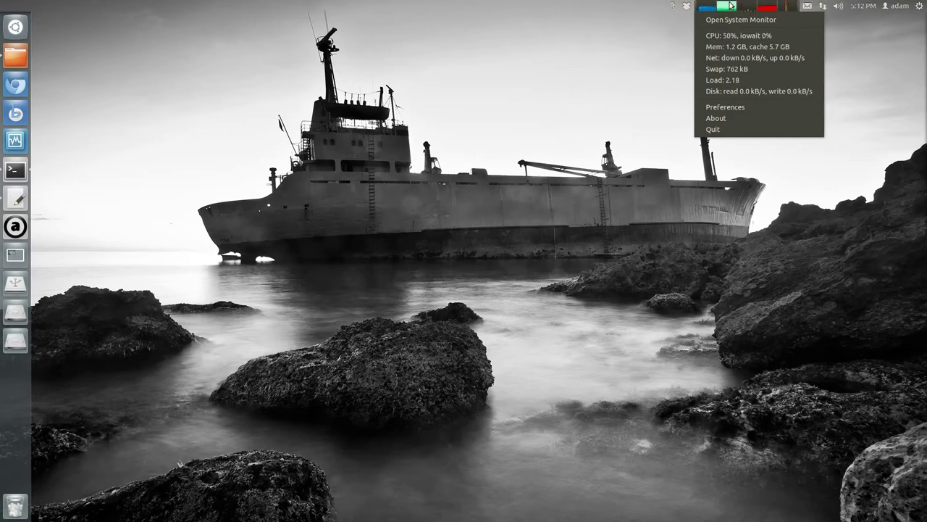
{"action": "left_click", "coordinate": [642, 51]}
{"action": "left_click", "coordinate": [673, 7]}
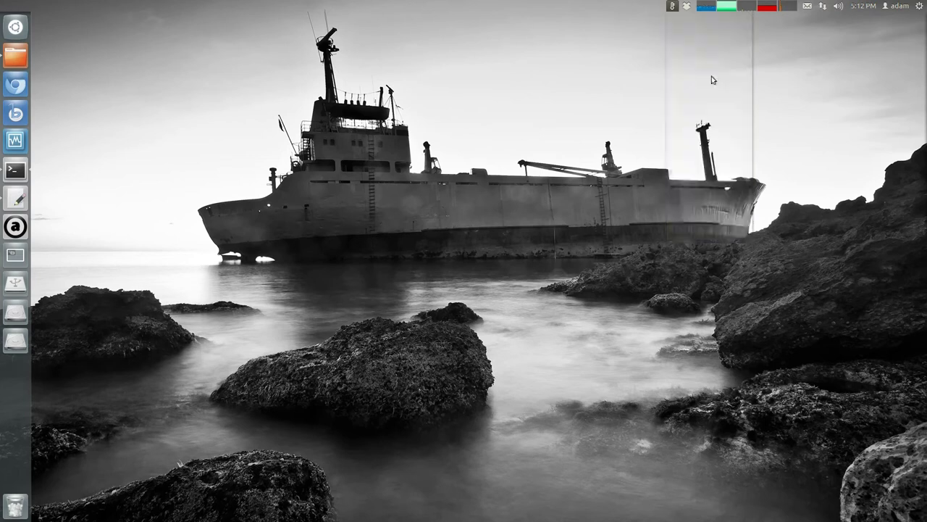
{"action": "left_click", "coordinate": [333, 186]}
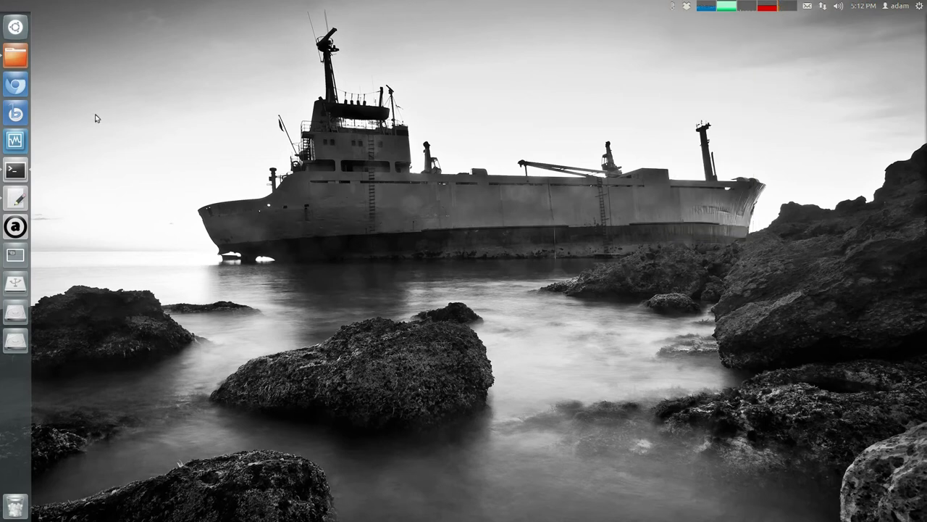
Launch Chromium, unmaximise it, and resize it into a narrower, taller floating window at screen centre.
{"action": "left_click", "coordinate": [16, 86]}
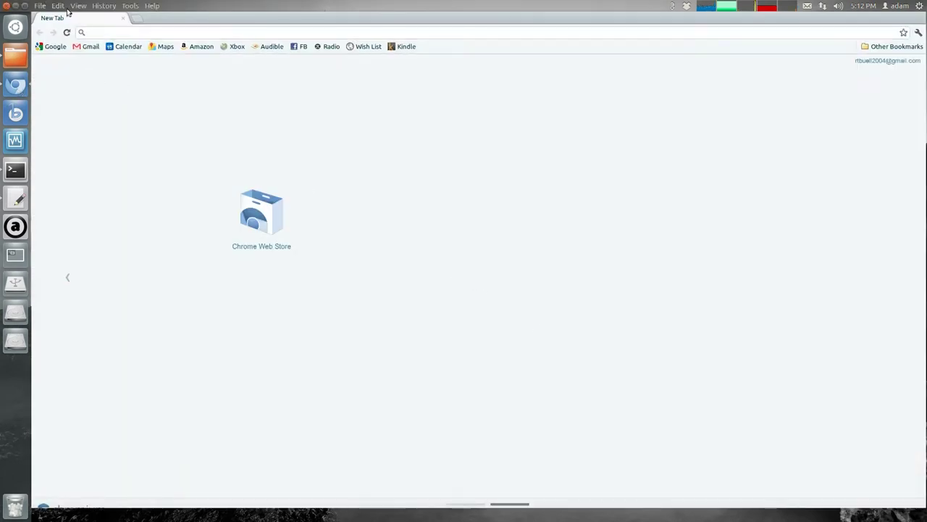
{"action": "double_click", "coordinate": [342, 9]}
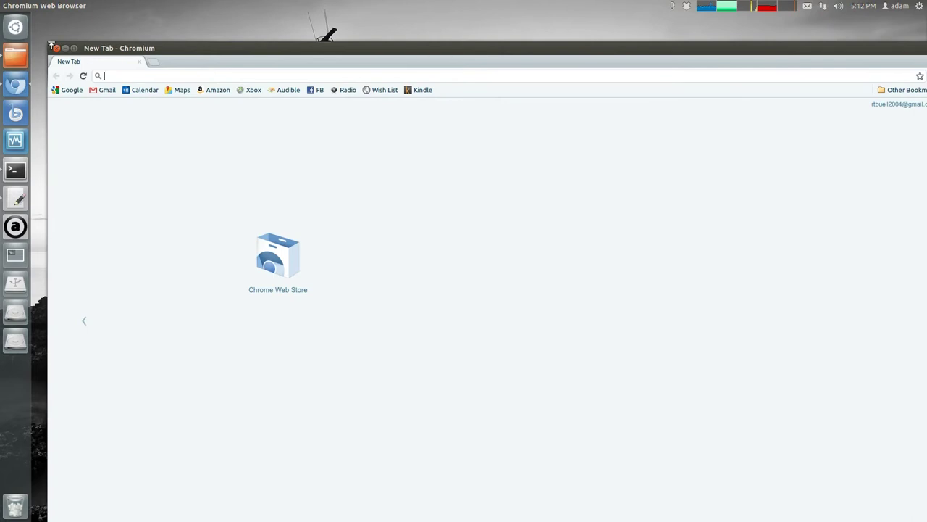
{"action": "left_click_drag", "start_coordinate": [50, 45], "coordinate": [449, 72]}
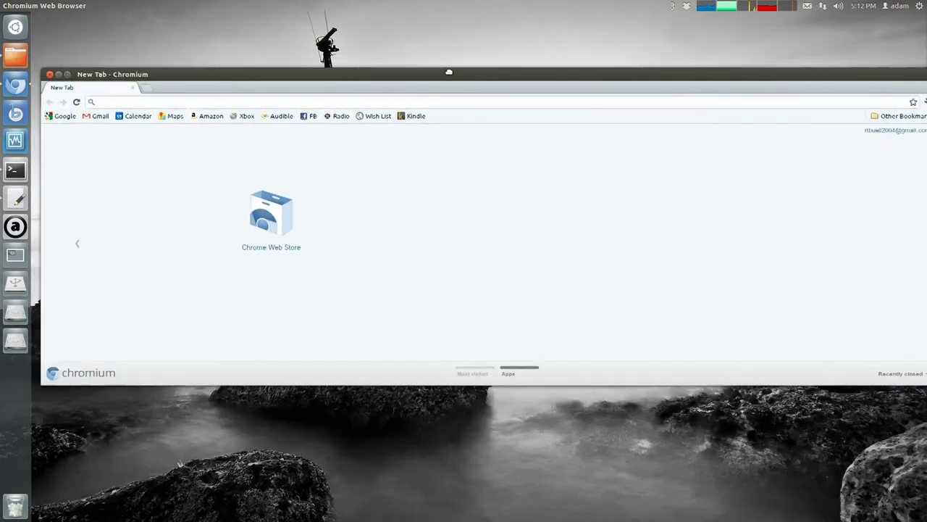
{"action": "left_click_drag", "start_coordinate": [675, 83], "coordinate": [584, 95]}
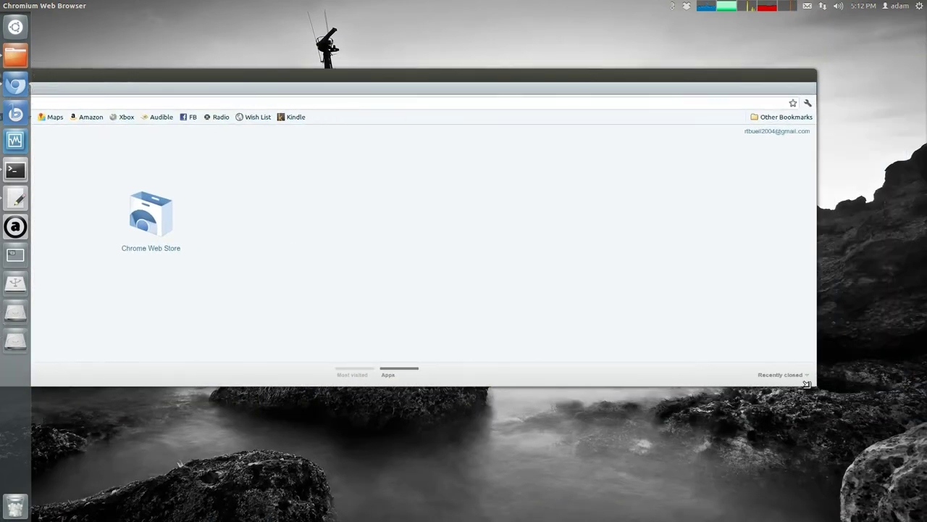
{"action": "left_click_drag", "start_coordinate": [806, 384], "coordinate": [439, 491]}
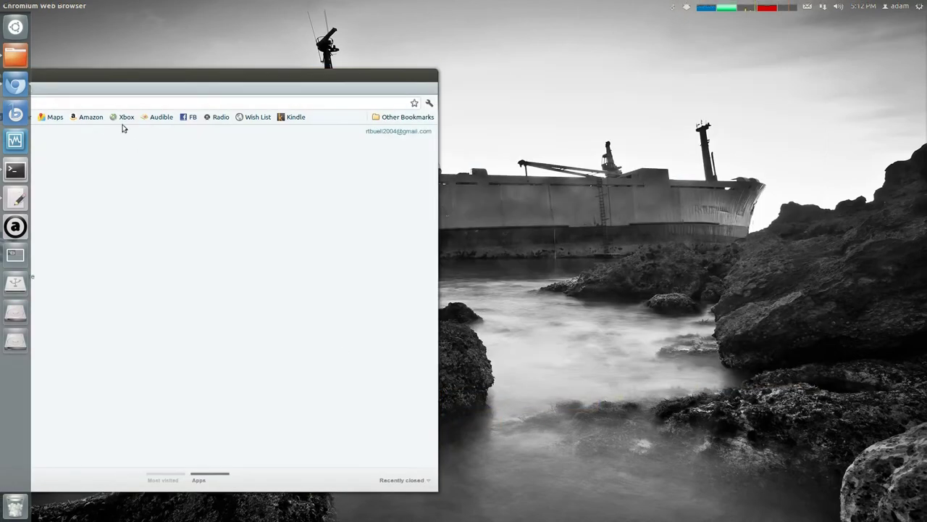
{"action": "left_click_drag", "start_coordinate": [131, 75], "coordinate": [420, 36]}
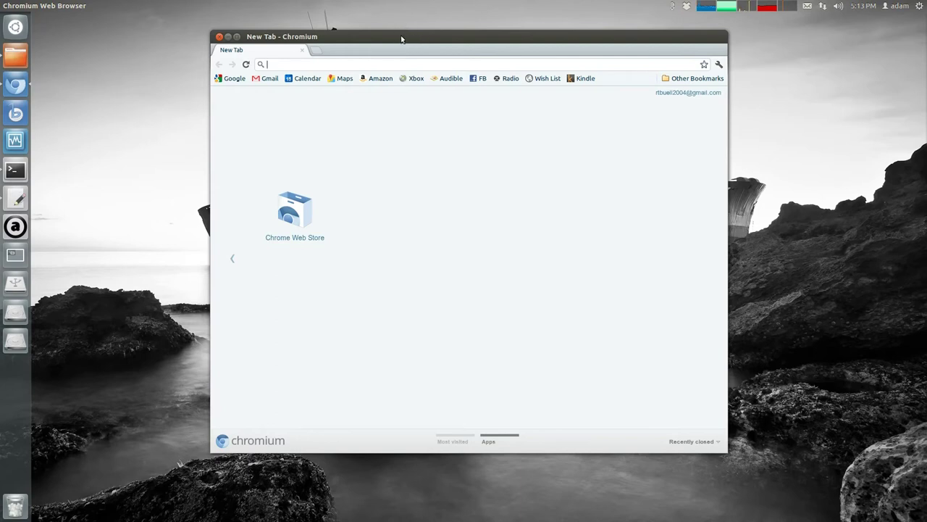
{"action": "left_click_drag", "start_coordinate": [400, 38], "coordinate": [433, 43]}
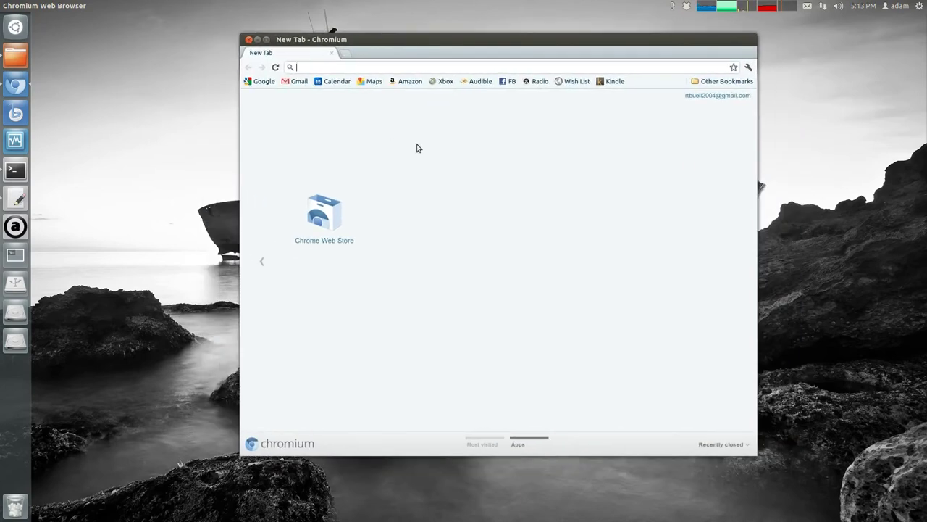
{"action": "key", "text": "super"}
Launch Nautilus from the Dash with the search 'naut' and focus its Home window.
{"action": "type", "text": "naut"}
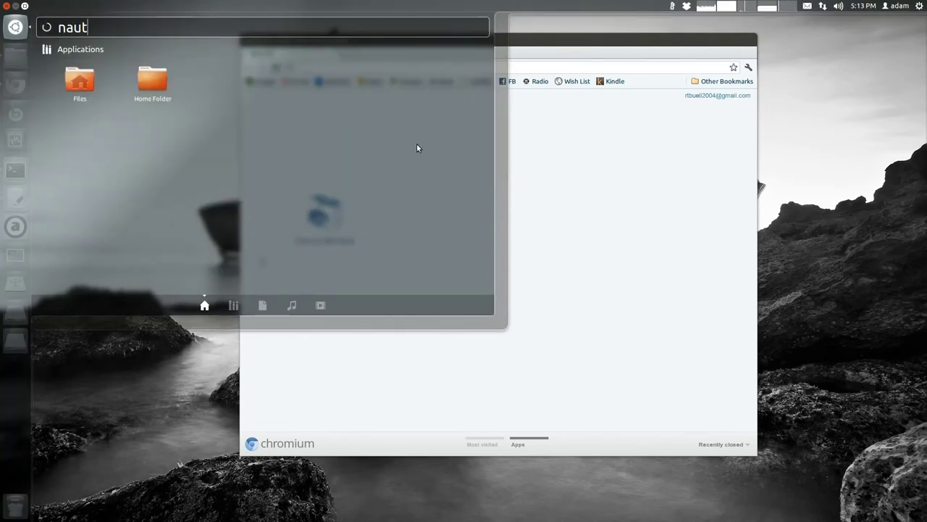
{"action": "key", "text": "Return"}
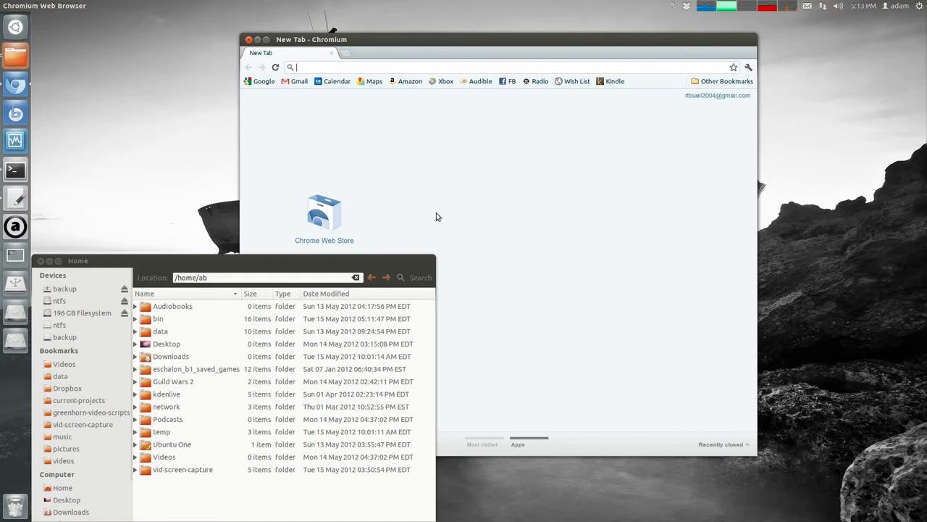
{"action": "left_click", "coordinate": [315, 270]}
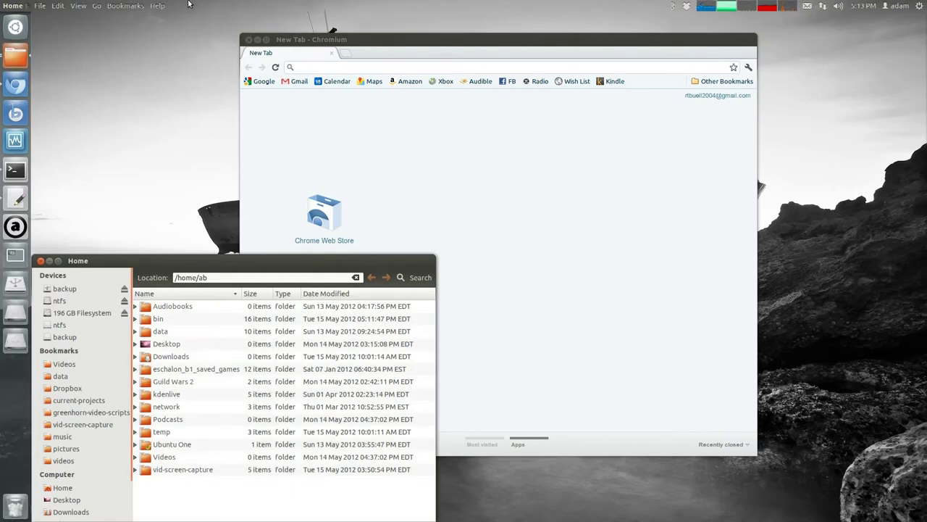
Browse the file manager's File menu commands, then call up the HUD to search them.
{"action": "left_click", "coordinate": [42, 4]}
{"action": "left_click", "coordinate": [174, 7]}
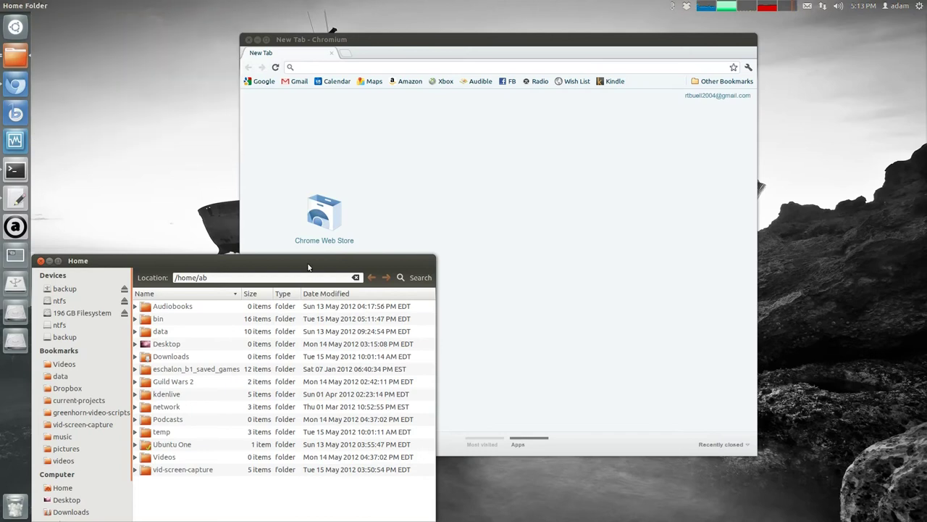
{"action": "key", "text": "alt"}
Open a second Home window via the HUD 'new' command and position it at the lower right.
{"action": "type", "text": "new"}
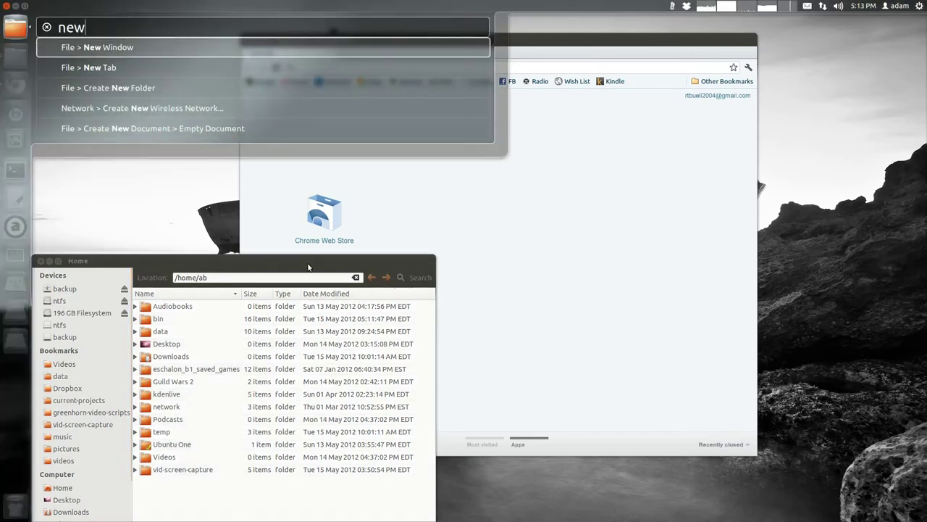
{"action": "key", "text": "Return"}
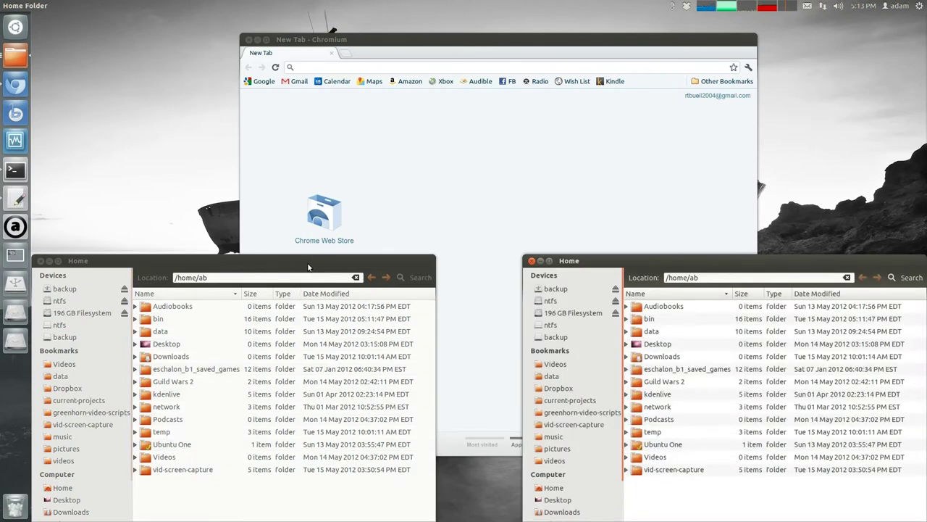
{"action": "key", "text": "super+w"}
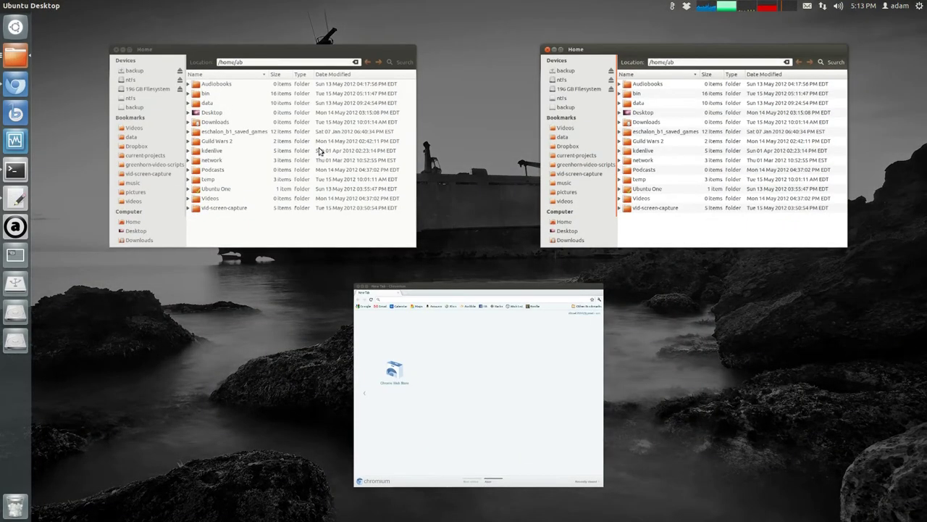
{"action": "left_click", "coordinate": [476, 420]}
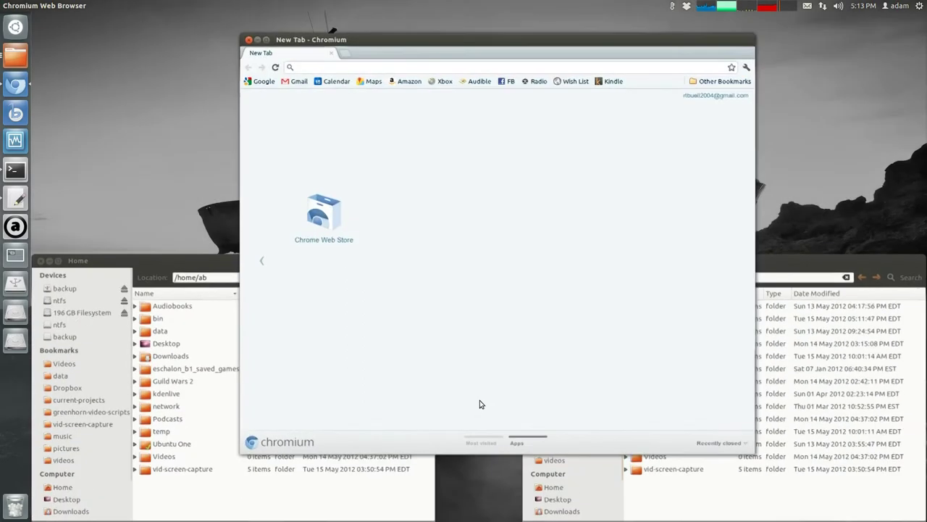
{"action": "key", "text": "super+w"}
{"action": "left_click", "coordinate": [694, 232]}
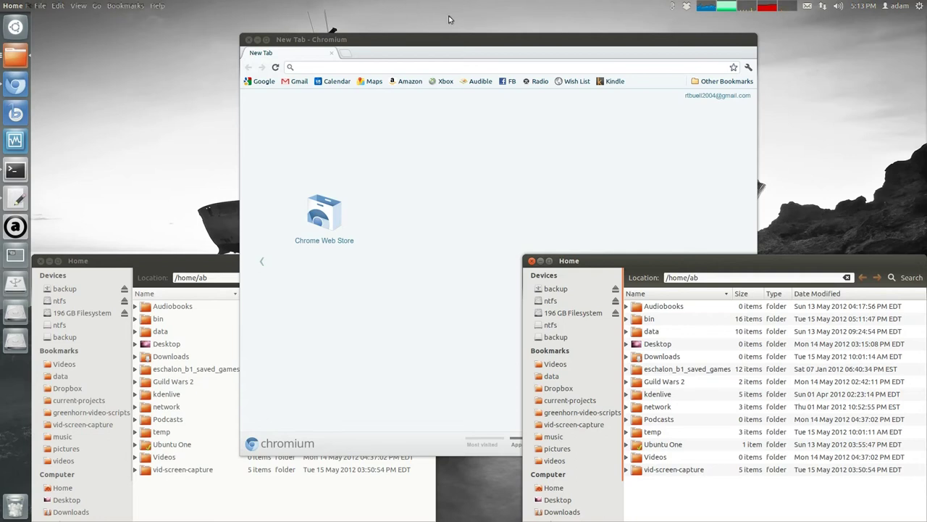
{"action": "left_click_drag", "start_coordinate": [712, 273], "coordinate": [535, 137]}
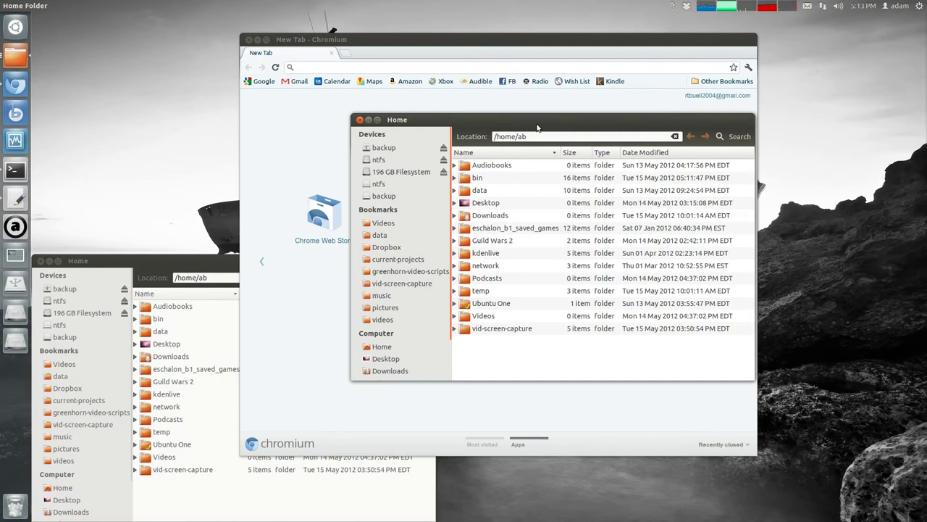
{"action": "left_click_drag", "start_coordinate": [542, 130], "coordinate": [623, 241]}
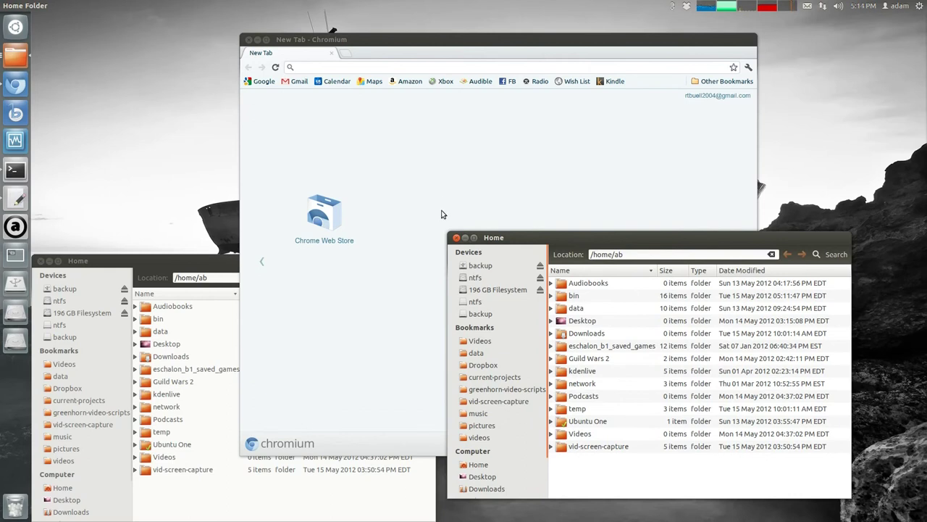
Show the Unity Keyboard Shortcuts overlay, then hide it again.
{"action": "key", "text": "super"}
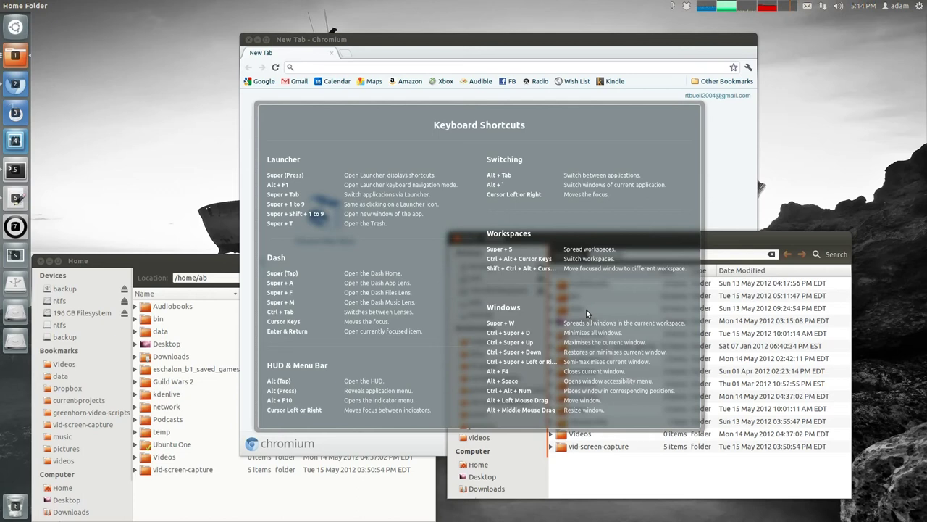
{"action": "key", "text": "super"}
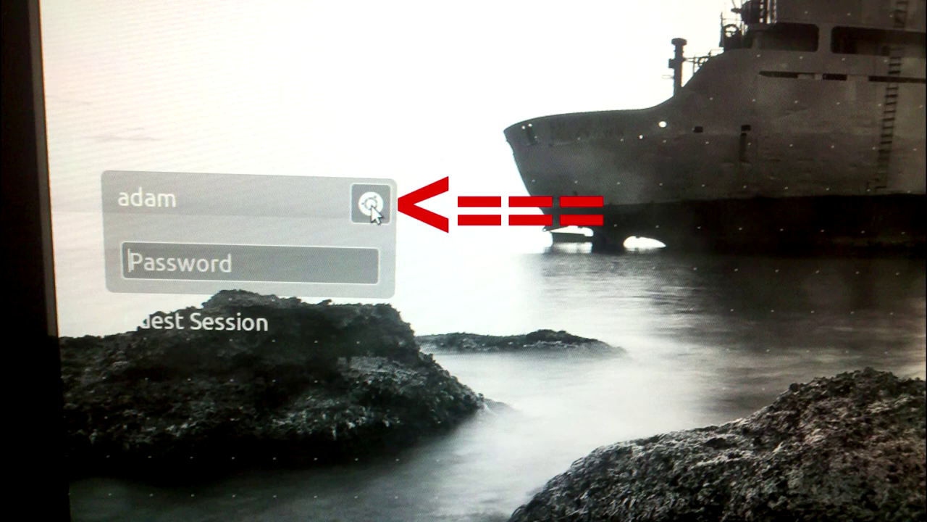
Choose the awesome window manager session from the login screen's session menu.
{"action": "left_click", "coordinate": [370, 204]}
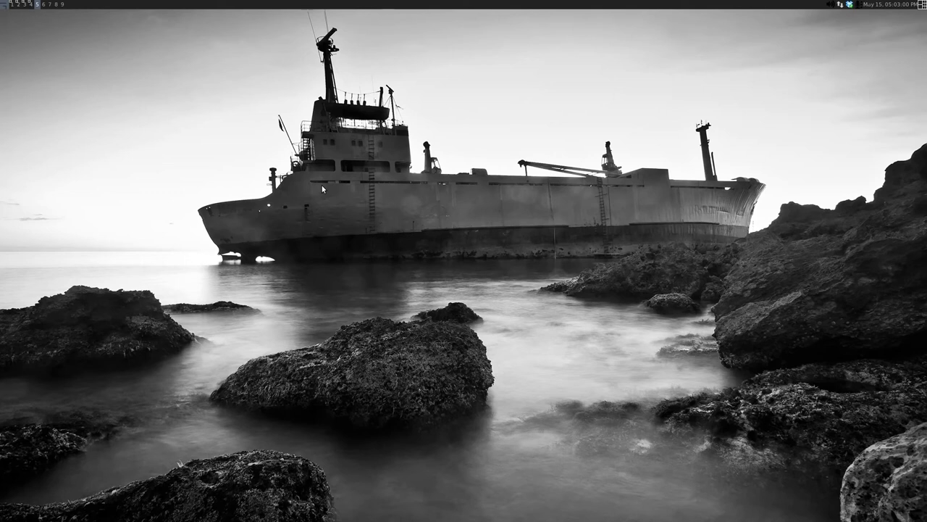
Tile four terminals in a 2x2 grid and start cmus in the left one.
{"action": "key", "text": "super+Return"}
{"action": "key", "text": "super+Return"}
{"action": "key", "text": "super+Return"}
{"action": "key", "text": "super+Return"}
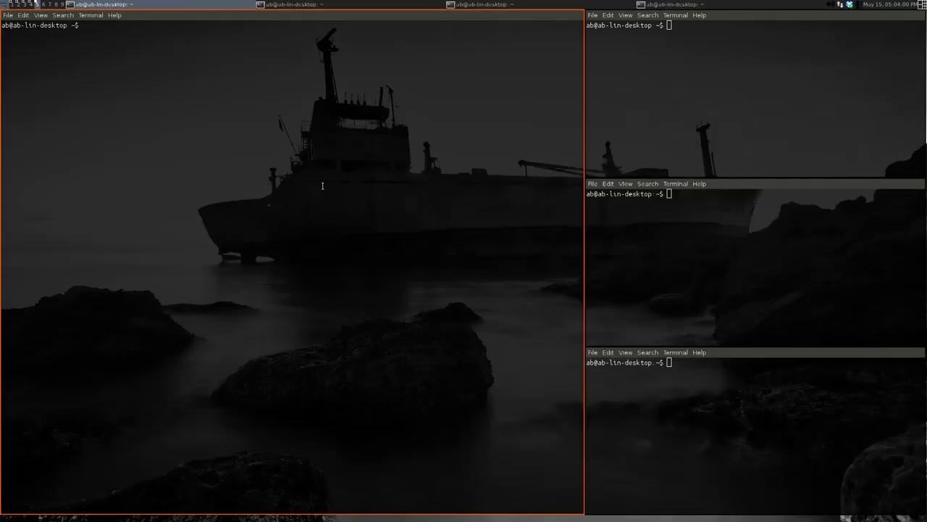
{"action": "key", "text": "super+space"}
{"action": "key", "text": "super+space"}
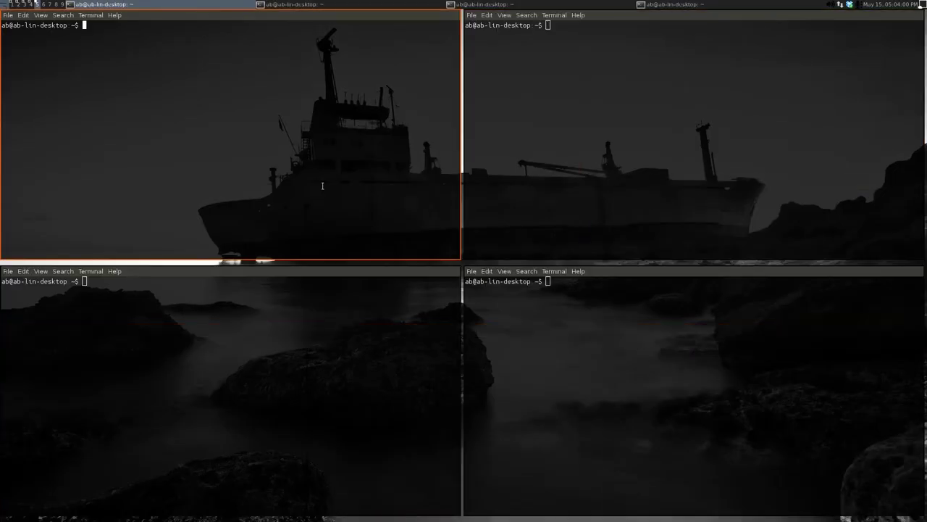
{"action": "key", "text": "super+space"}
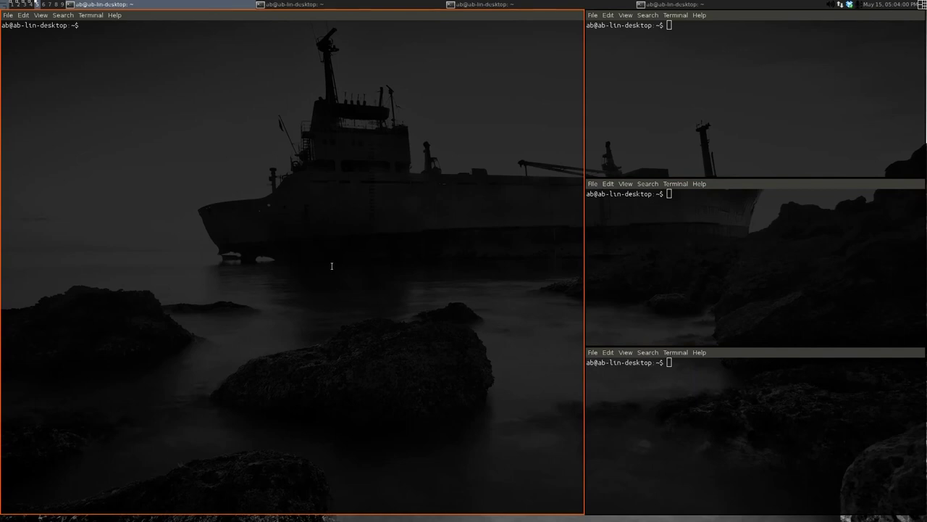
{"action": "type", "text": "cmus"}
{"action": "key", "text": "Return"}
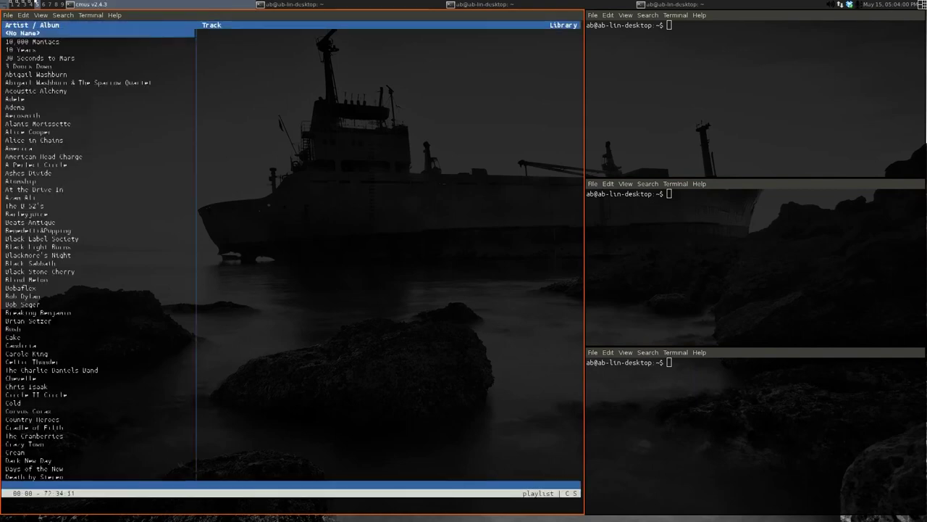
Run htop in the top-right terminal, then focus the middle-right terminal.
{"action": "key", "text": "super+j"}
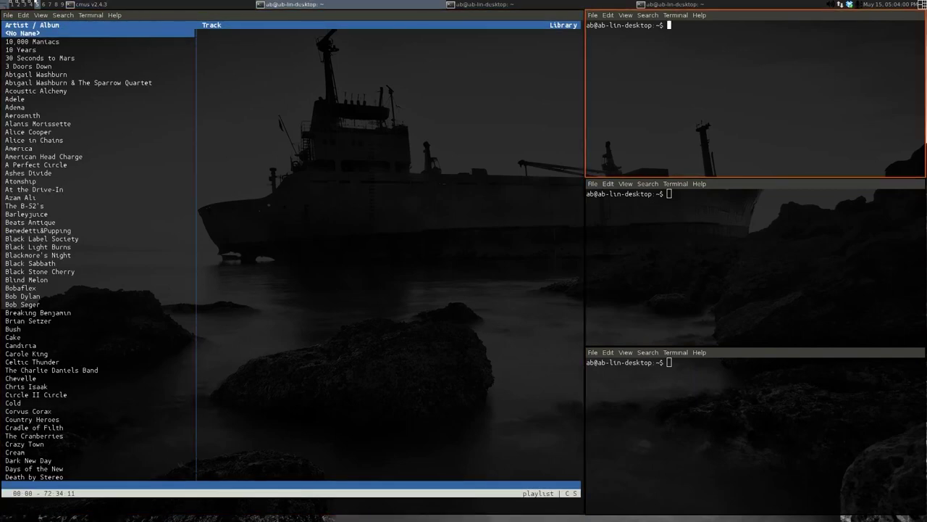
{"action": "type", "text": "t"}
{"action": "key", "text": "BackSpace"}
{"action": "type", "text": "htop"}
{"action": "key", "text": "Return"}
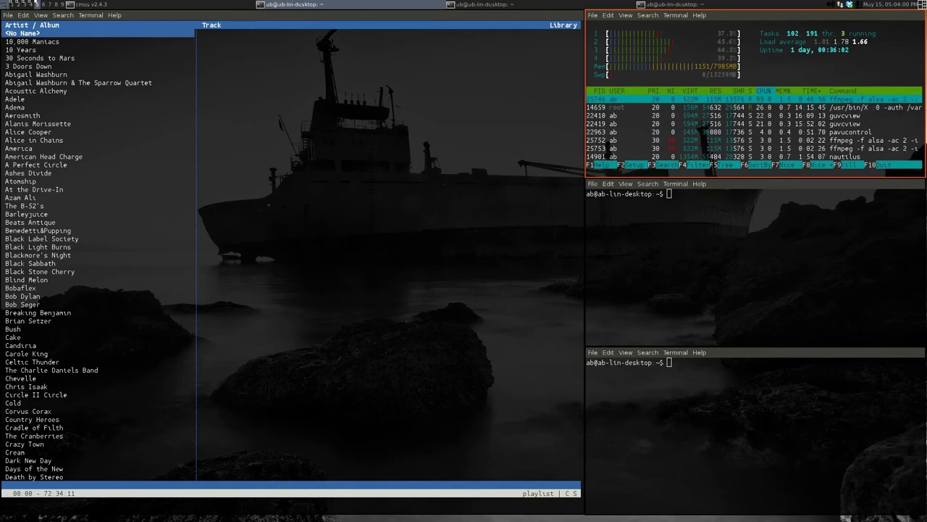
{"action": "key", "text": "super+j"}
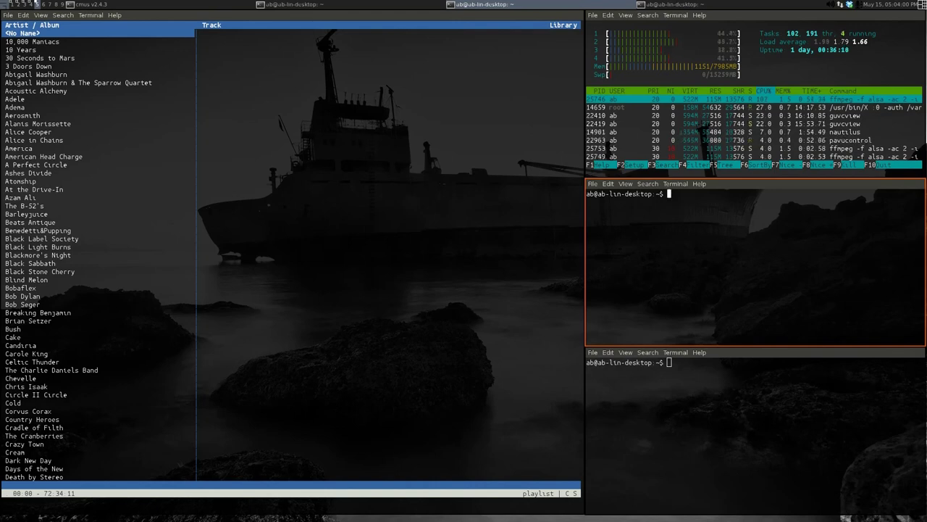
Run sudo iotop in the middle-right terminal, answering the password prompt.
{"action": "type", "text": "sudo ioto"}
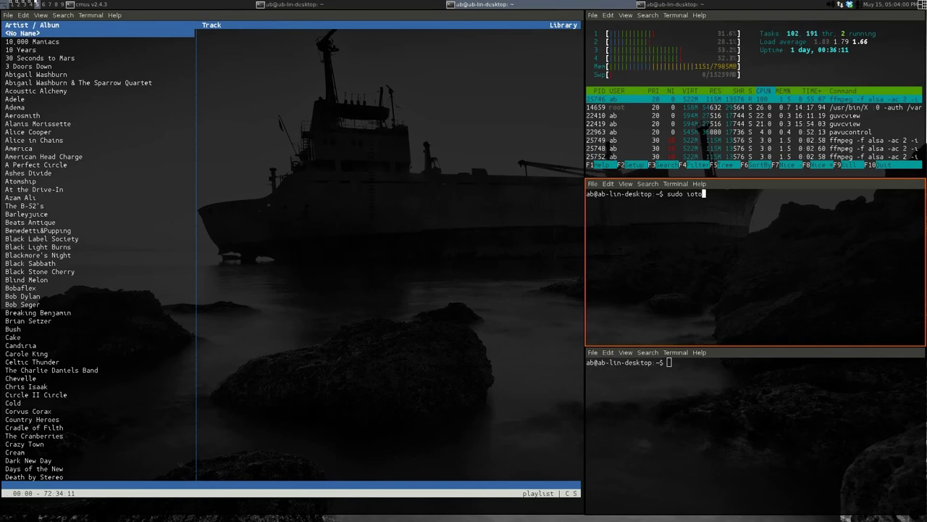
{"action": "type", "text": "p"}
{"action": "key", "text": "Return"}
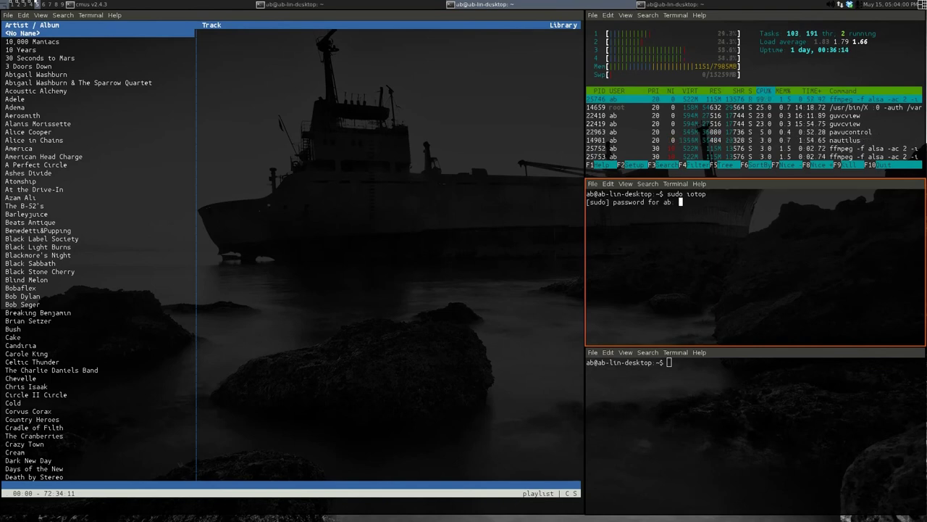
{"action": "key", "text": "Return"}
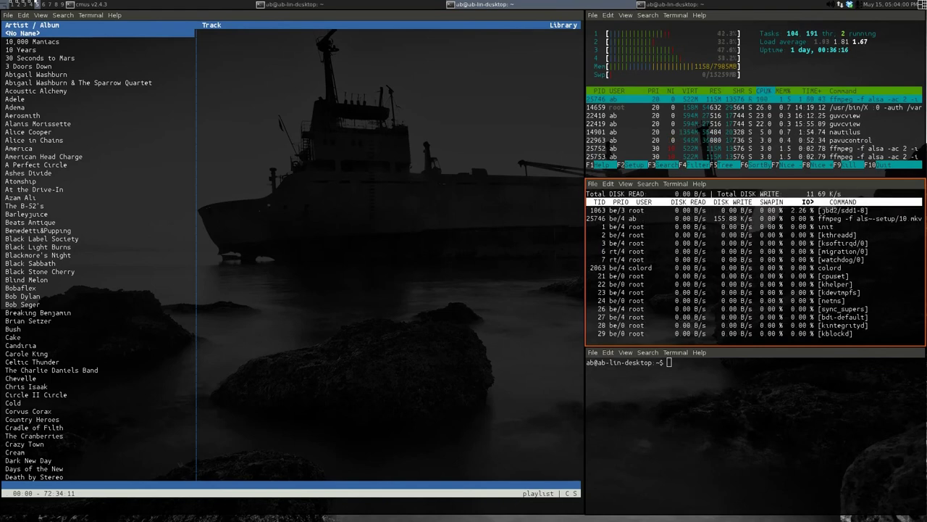
Cycle the tiling back to a 2x2 grid and launch gedit as a new tile.
{"action": "key", "text": "super+space"}
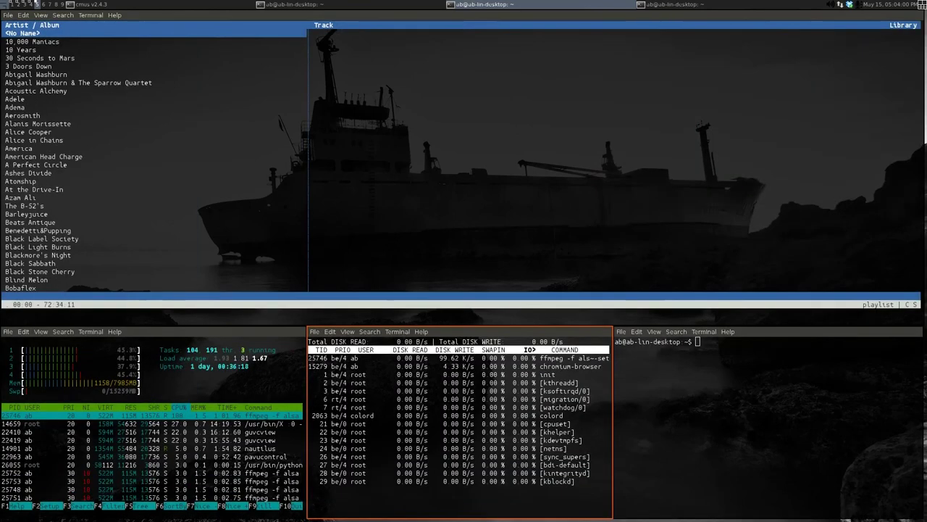
{"action": "key", "text": "super+space"}
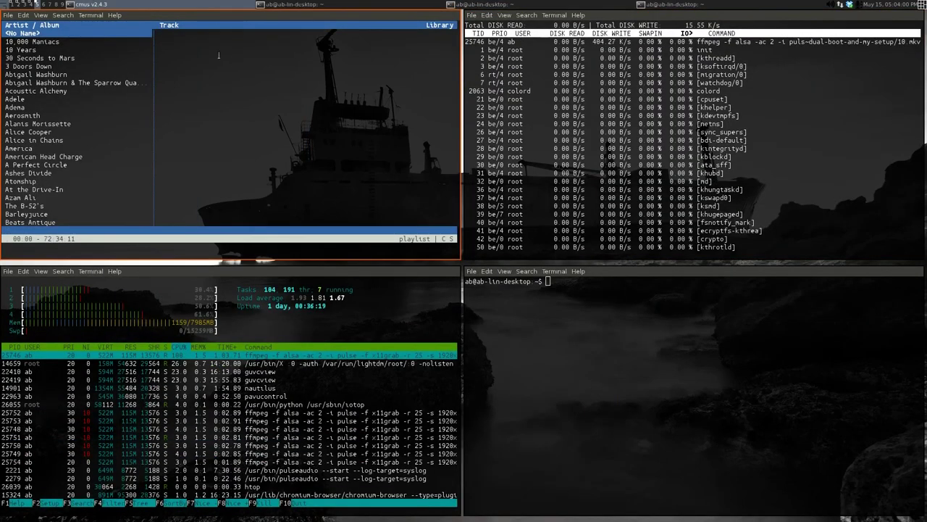
{"action": "key", "text": "super+j"}
{"action": "key", "text": "super+j"}
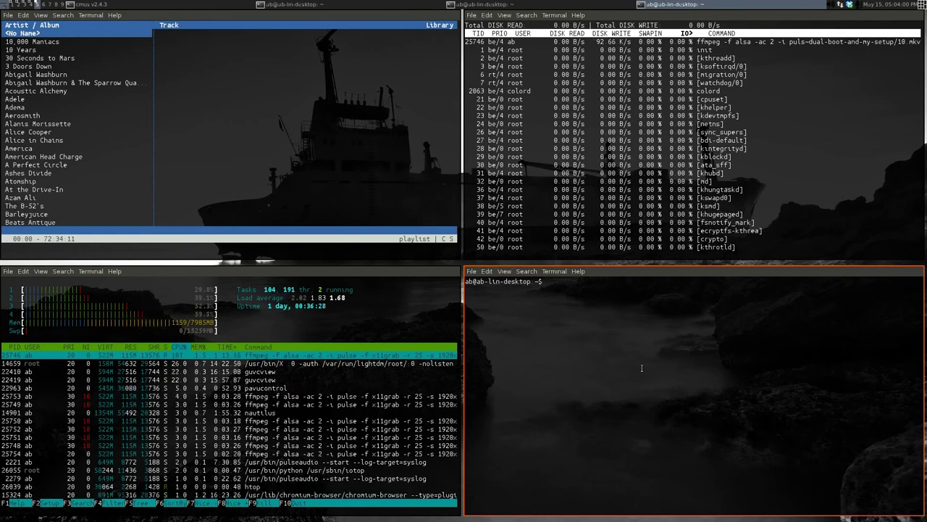
{"action": "key", "text": "Return"}
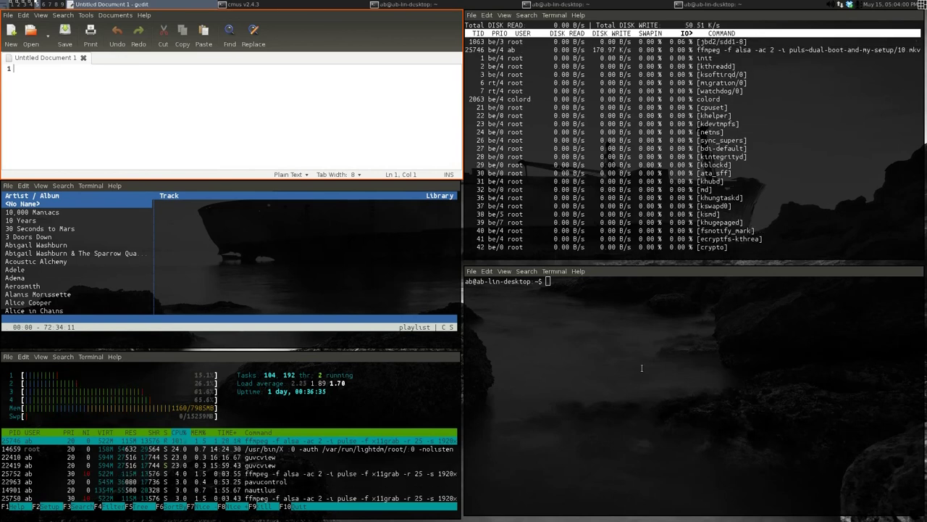
Type 'this is a test' in gedit, then cycle focus through cmus and htop back to gedit.
{"action": "type", "text": "this is a test..."}
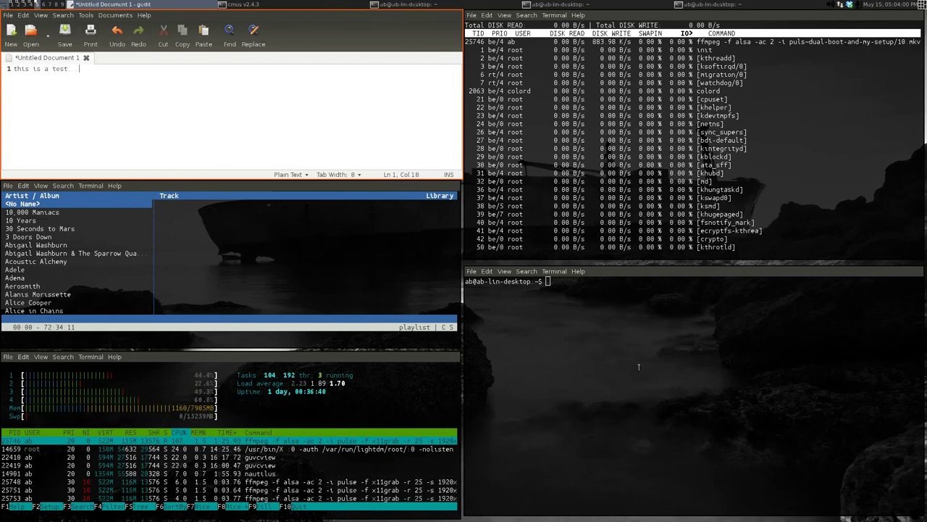
{"action": "left_click", "coordinate": [224, 303]}
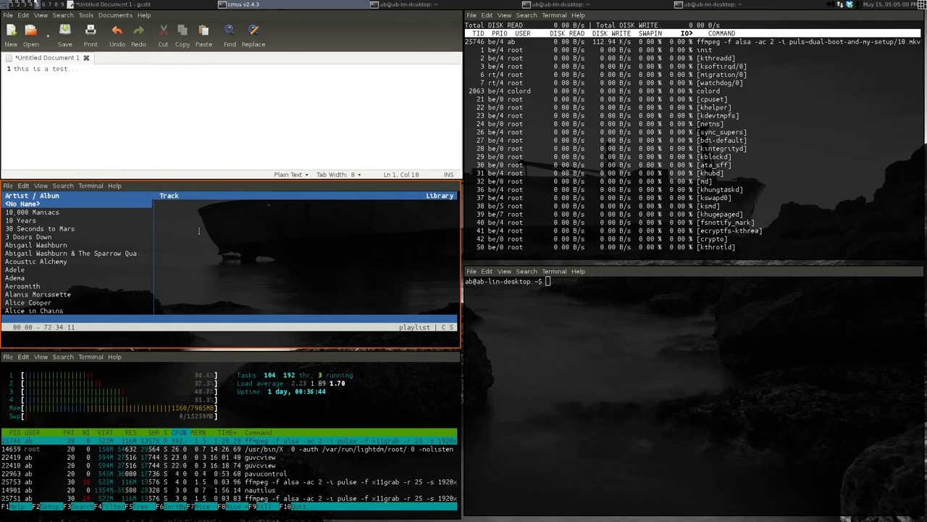
{"action": "key", "text": "super+j"}
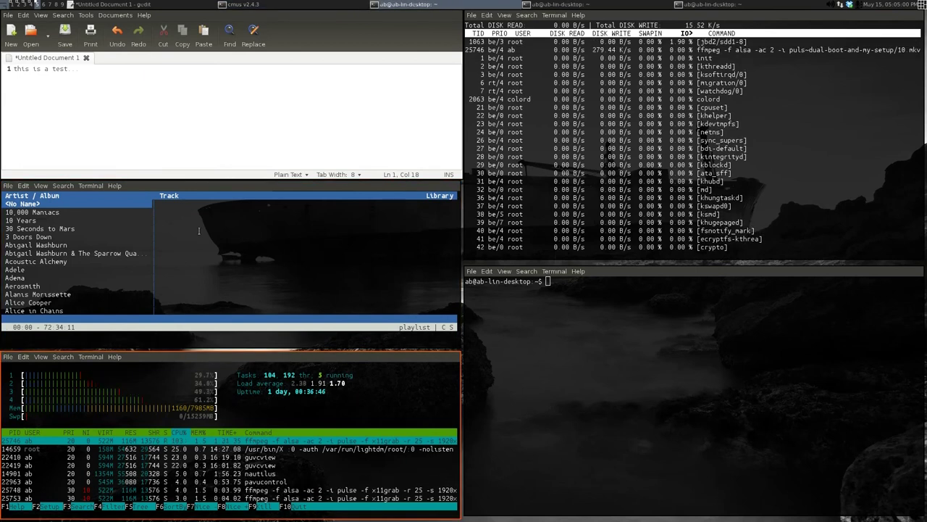
{"action": "key", "text": "super+j"}
{"action": "key", "text": "super+j"}
{"action": "key", "text": "super+j"}
Add the stray text 'lkasdlfk lkads f' in gedit, then step down one artist in cmus.
{"action": "type", "text": "lka"}
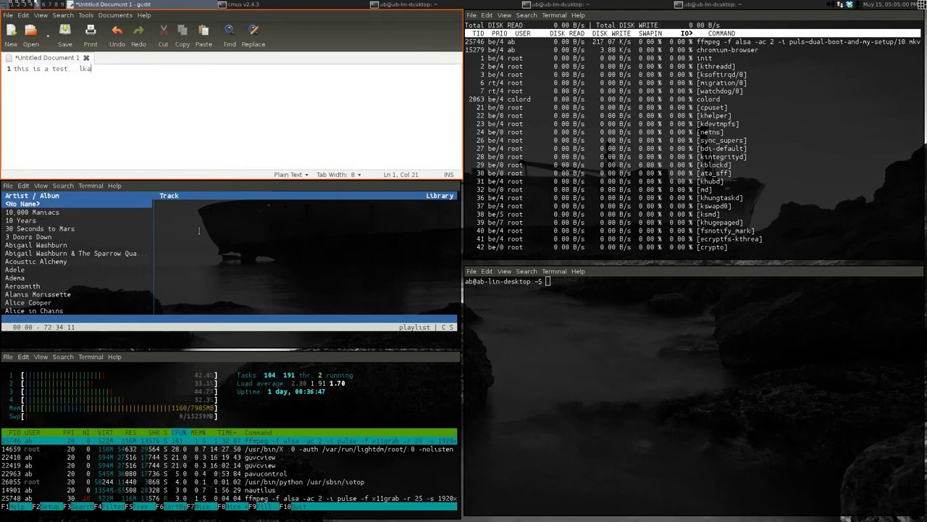
{"action": "type", "text": "sdlfk lkads f"}
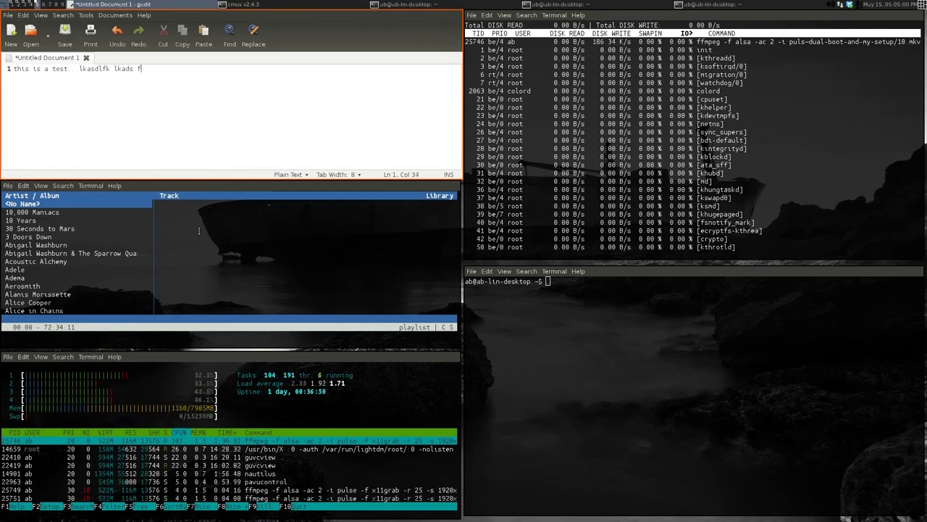
{"action": "key", "text": "super+j"}
{"action": "key", "text": "Down"}
{"action": "key", "text": "Down"}
{"action": "key", "text": "Down"}
{"action": "key", "text": "Down"}
{"action": "key", "text": "Down"}
{"action": "key", "text": "Down"}
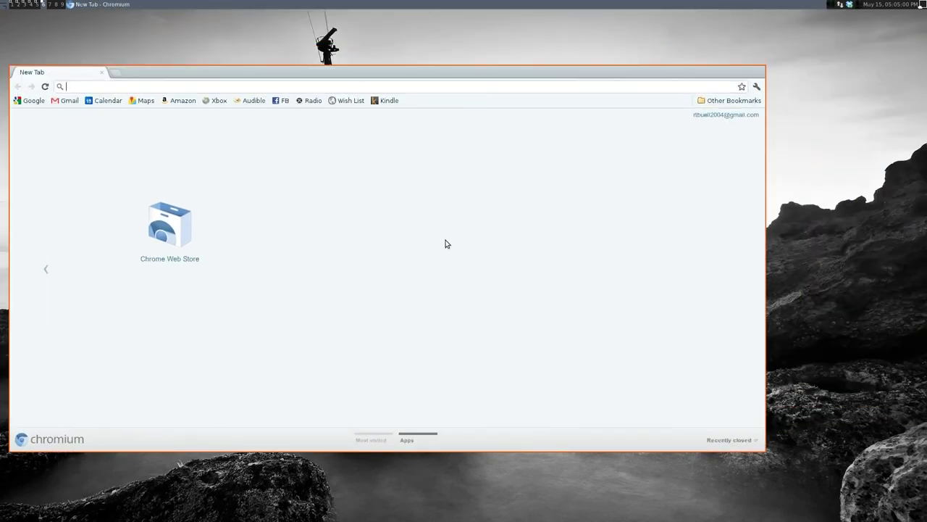
Return to tag 2 and swap tiles so gedit sits top-left and cmus trades places.
{"action": "key", "text": "super+2"}
{"action": "key", "text": "super+shift+j"}
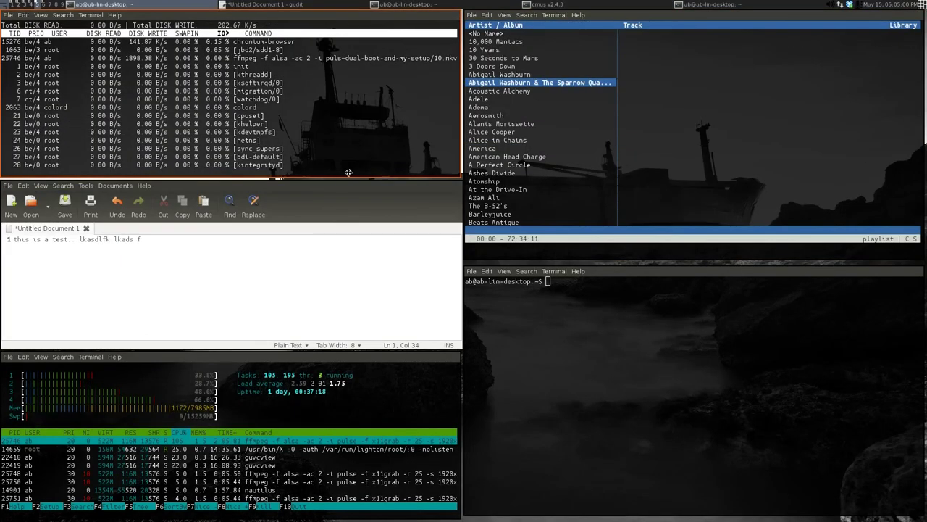
{"action": "key", "text": "super+shift+j"}
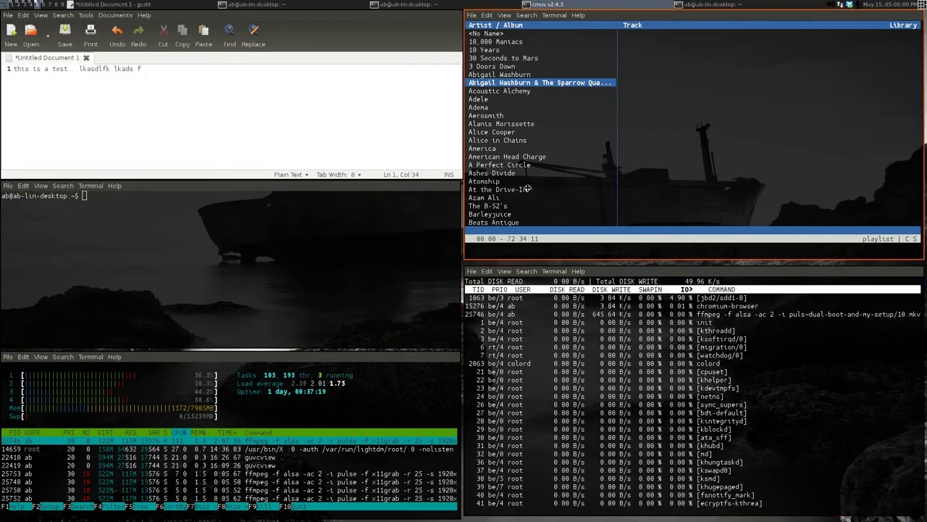
{"action": "key", "text": "super+shift+j"}
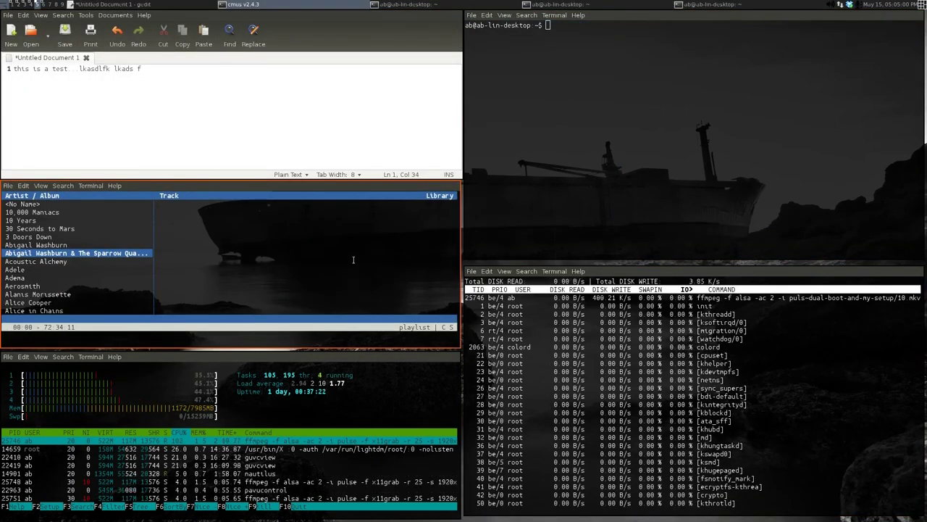